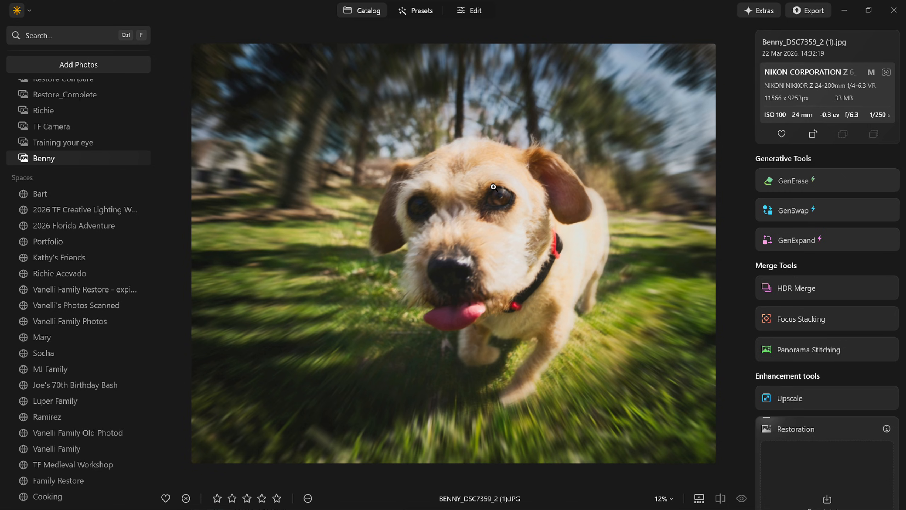
Open Benny_DSC7359_RAW.jpg for editing and auto-adjust it with the Develop tool.
{"action": "key", "text": "Right"}
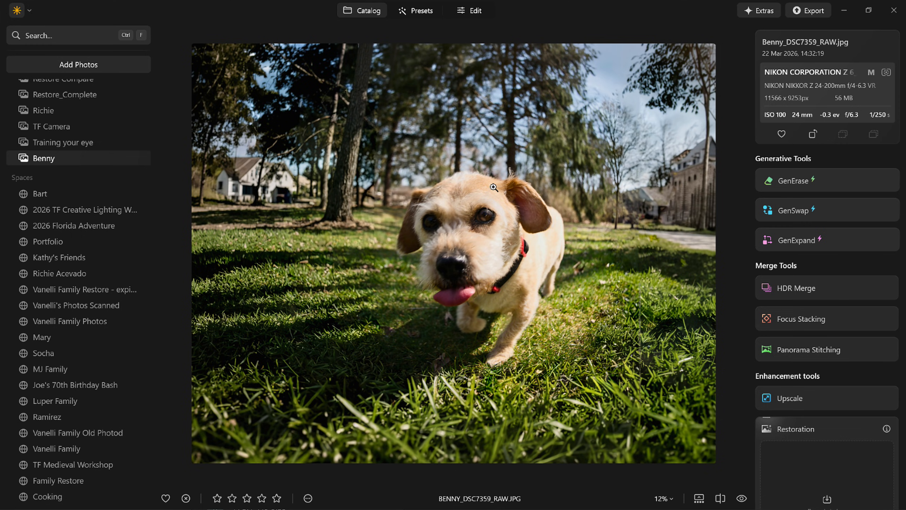
{"action": "left_click", "coordinate": [476, 12]}
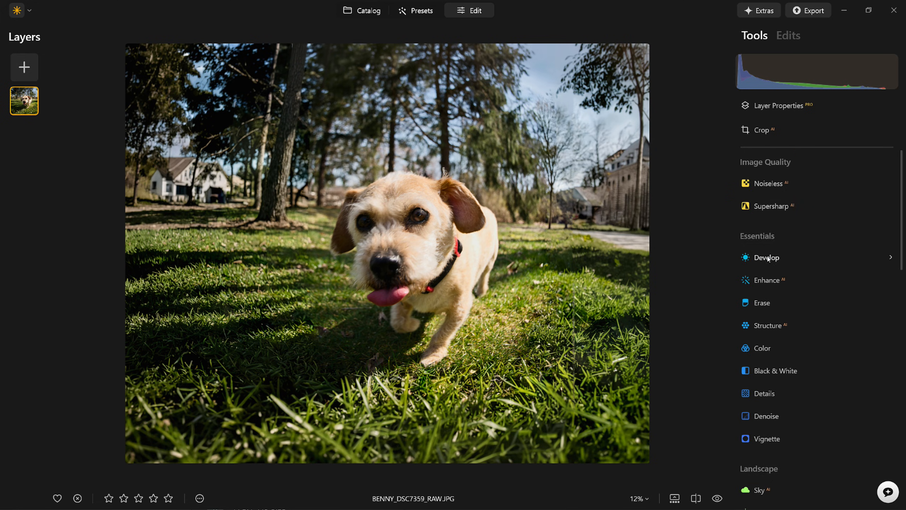
{"action": "left_click", "coordinate": [813, 257]}
{"action": "left_click", "coordinate": [817, 239]}
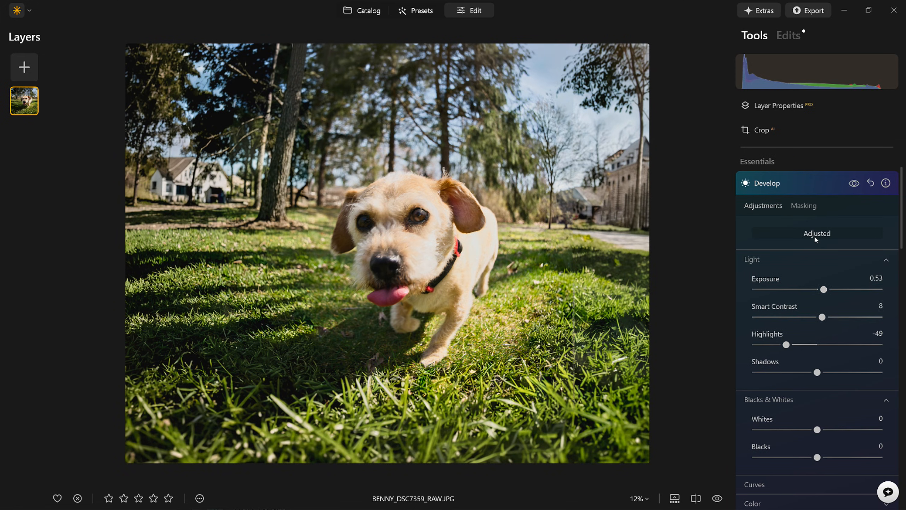
Reset the Develop exposure to 0.00, set Highlights to -73 and set Blacks to -14.
{"action": "double_click", "coordinate": [822, 289]}
{"action": "left_click_drag", "start_coordinate": [785, 344], "coordinate": [771, 345]}
{"action": "left_click_drag", "start_coordinate": [817, 457], "coordinate": [808, 459]}
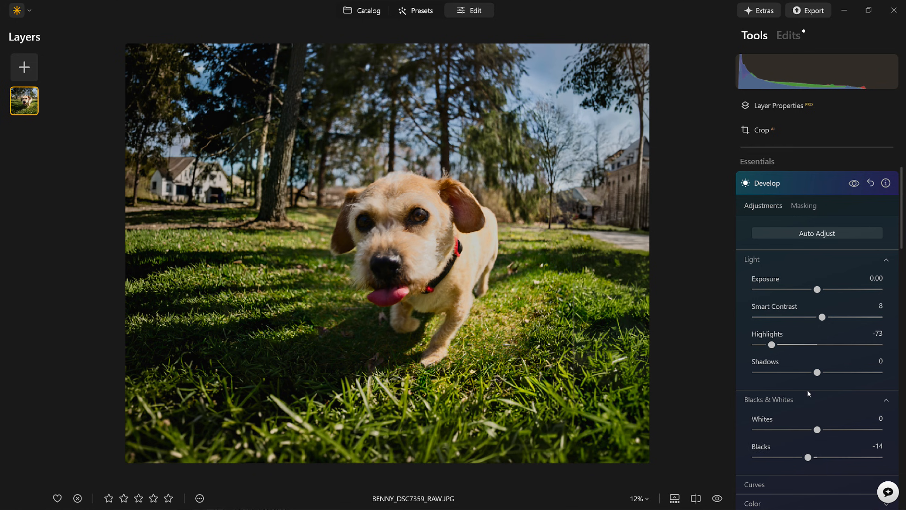
Set Lens Distortion to -100 in the Develop optics settings and close the tool.
{"action": "scroll", "coordinate": [807, 389], "scroll_direction": "down", "scroll_amount": 7}
{"action": "scroll", "coordinate": [807, 389], "scroll_direction": "down", "scroll_amount": 2}
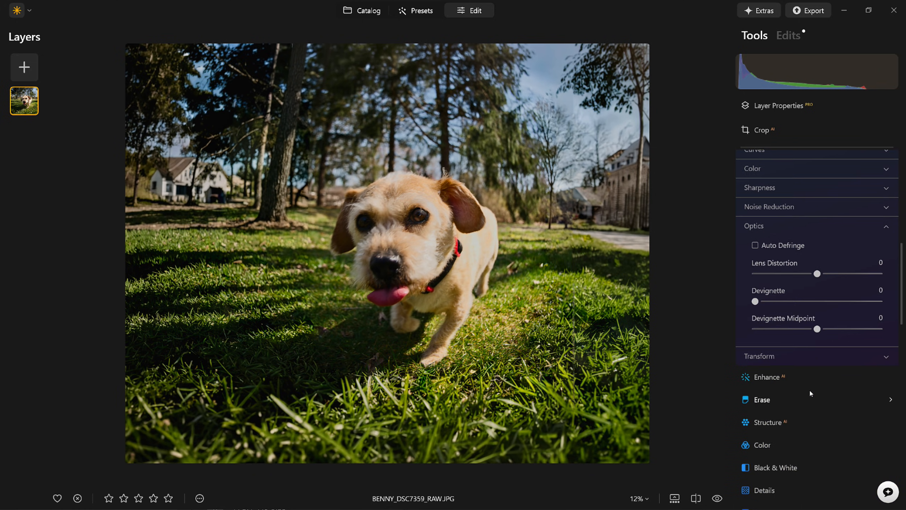
{"action": "left_click_drag", "start_coordinate": [817, 273], "coordinate": [736, 272]}
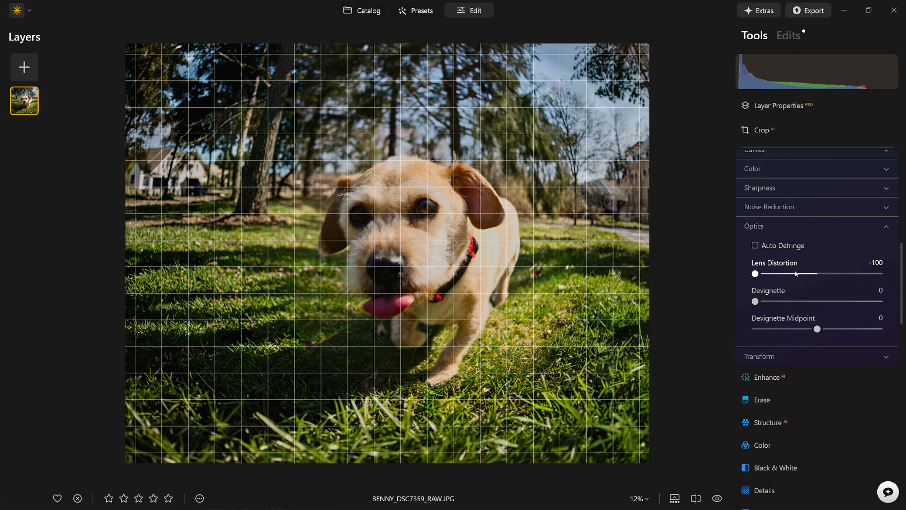
{"action": "scroll", "coordinate": [796, 271], "scroll_direction": "up", "scroll_amount": 10}
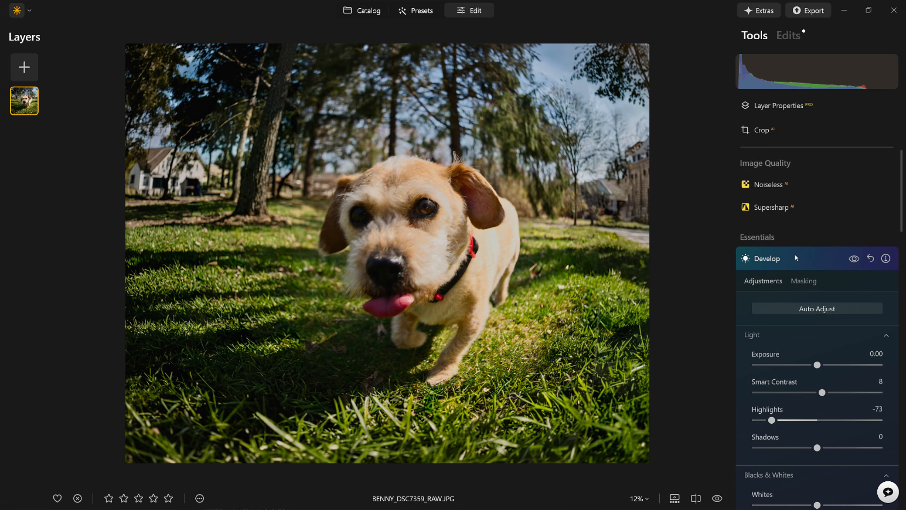
{"action": "left_click", "coordinate": [792, 256]}
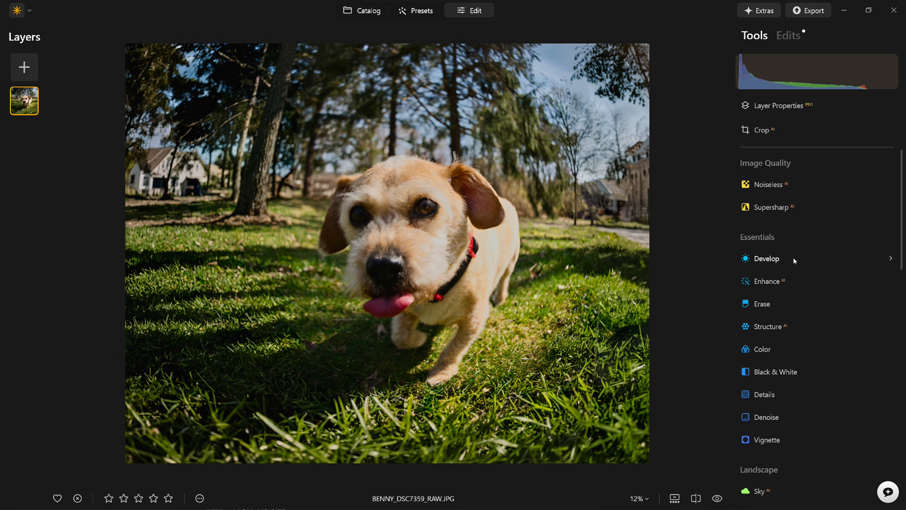
Add a second Develop adjustment with Lens Distortion at -100 and review the list of applied edits.
{"action": "left_click", "coordinate": [776, 260]}
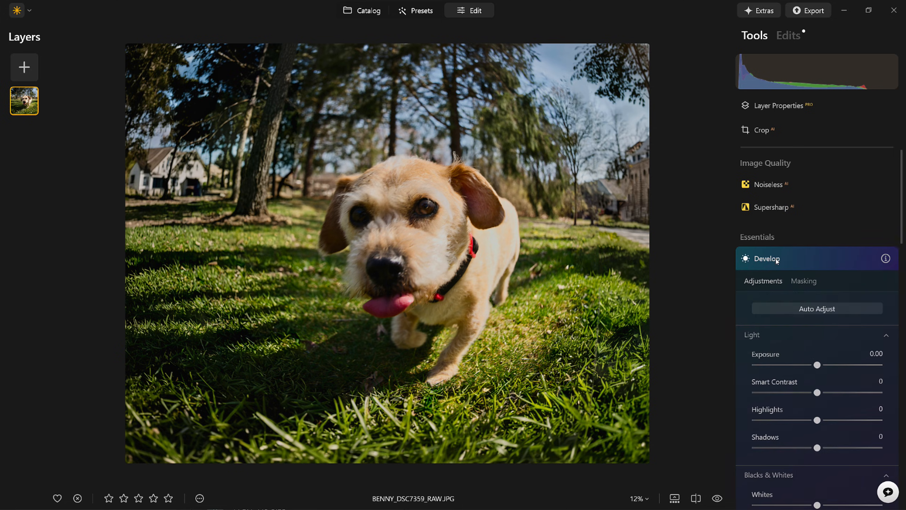
{"action": "scroll", "coordinate": [776, 258], "scroll_direction": "down", "scroll_amount": 6}
{"action": "scroll", "coordinate": [778, 264], "scroll_direction": "down", "scroll_amount": 3}
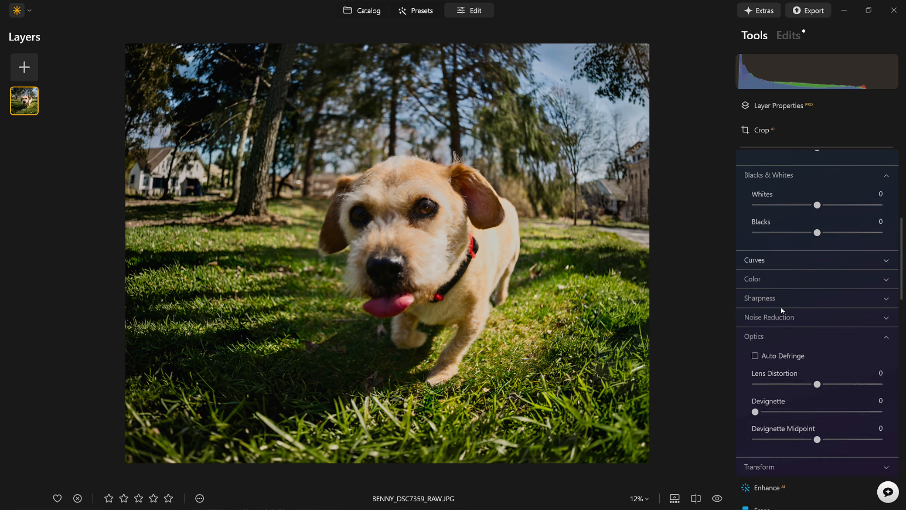
{"action": "left_click_drag", "start_coordinate": [810, 379], "coordinate": [742, 375]}
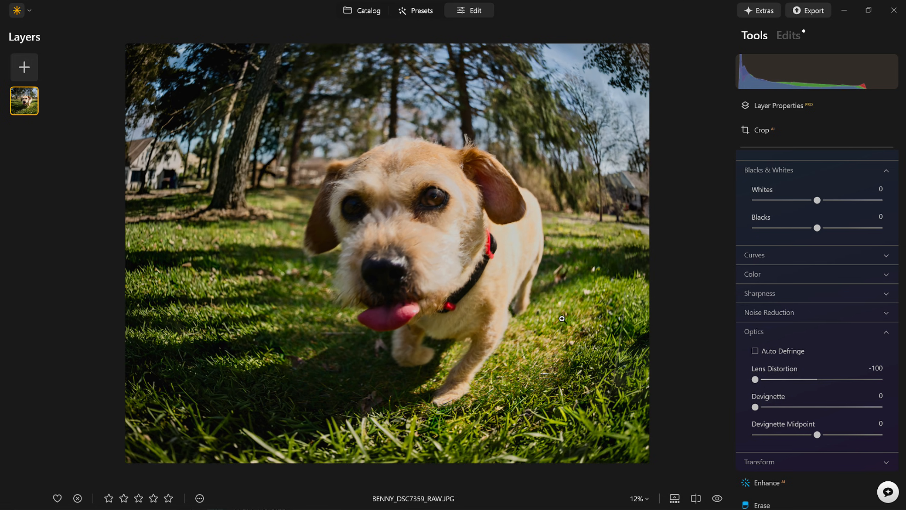
{"action": "scroll", "coordinate": [795, 272], "scroll_direction": "up", "scroll_amount": 8}
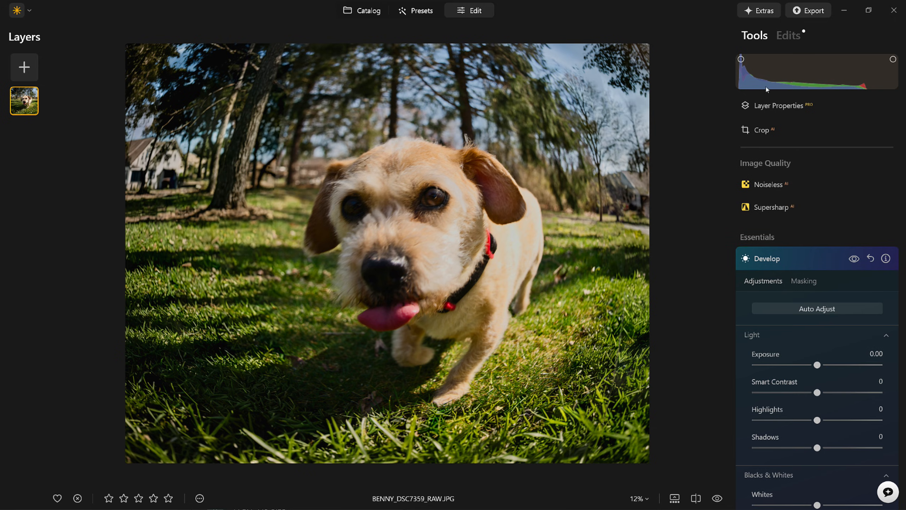
{"action": "left_click", "coordinate": [797, 36]}
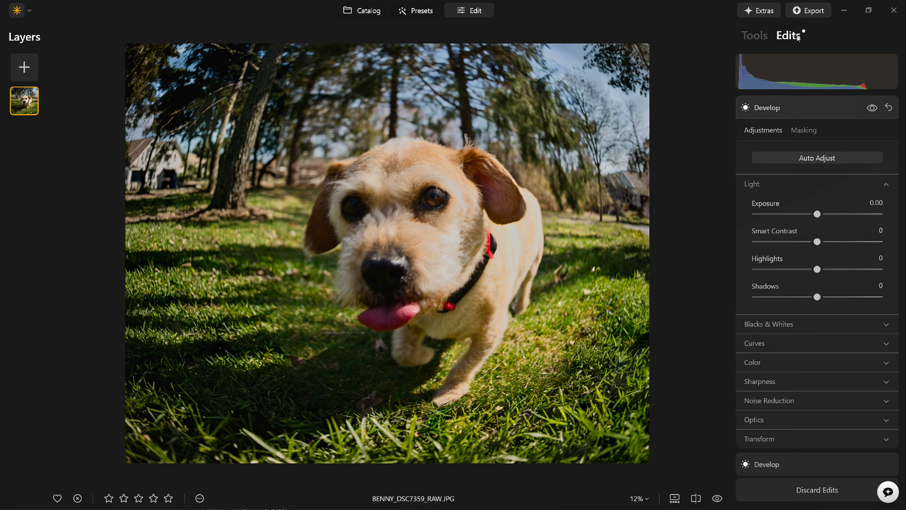
{"action": "left_click", "coordinate": [792, 107]}
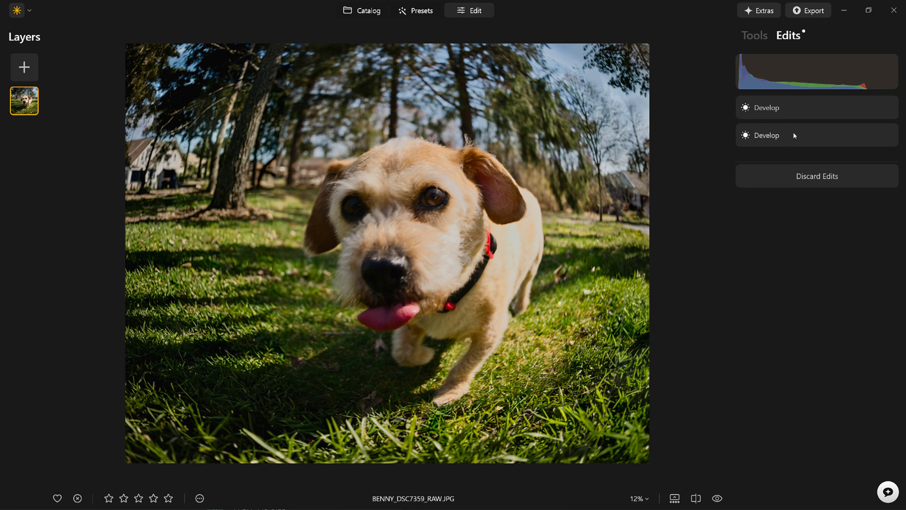
{"action": "left_click", "coordinate": [759, 32]}
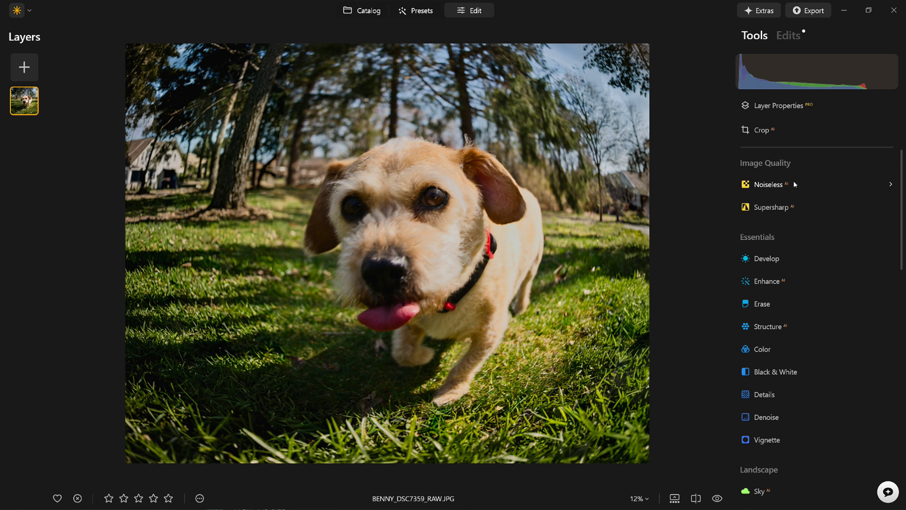
Add a Twisted blur with an Amount of 55 and show its blur center on the photo.
{"action": "scroll", "coordinate": [790, 200], "scroll_direction": "down", "scroll_amount": 4}
{"action": "scroll", "coordinate": [798, 229], "scroll_direction": "down", "scroll_amount": 4}
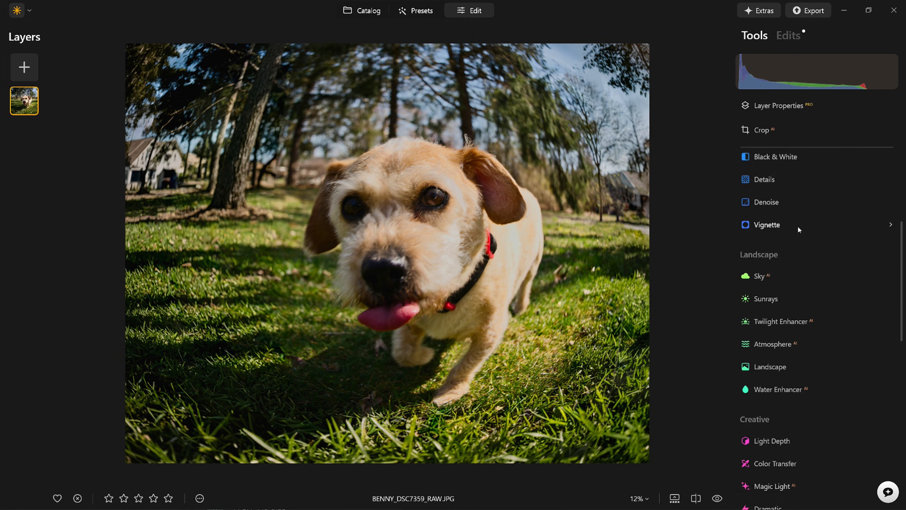
{"action": "scroll", "coordinate": [797, 225], "scroll_direction": "down", "scroll_amount": 4}
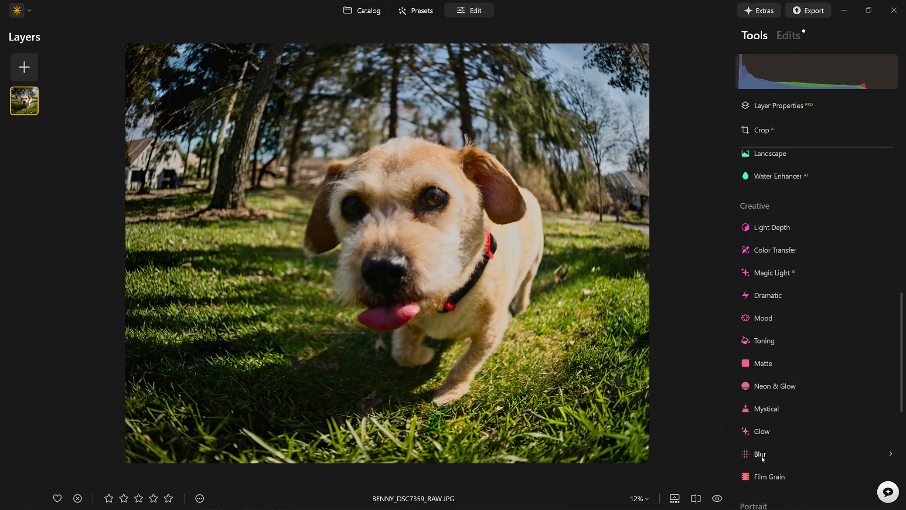
{"action": "left_click", "coordinate": [762, 457]}
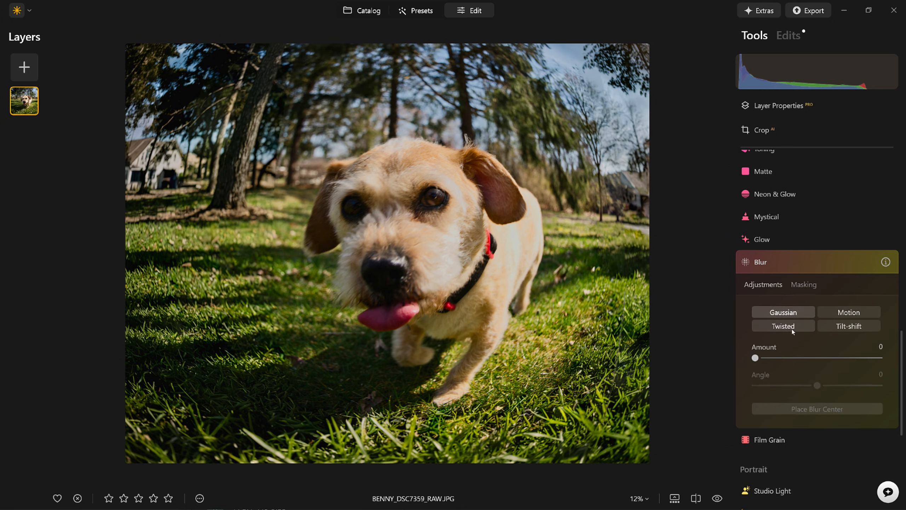
{"action": "left_click", "coordinate": [792, 329]}
{"action": "left_click_drag", "start_coordinate": [755, 357], "coordinate": [824, 357]}
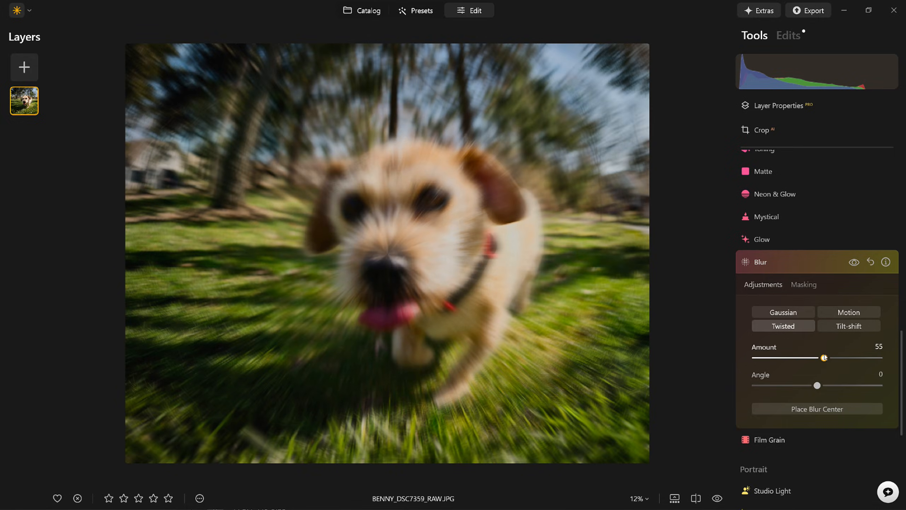
{"action": "left_click", "coordinate": [817, 409]}
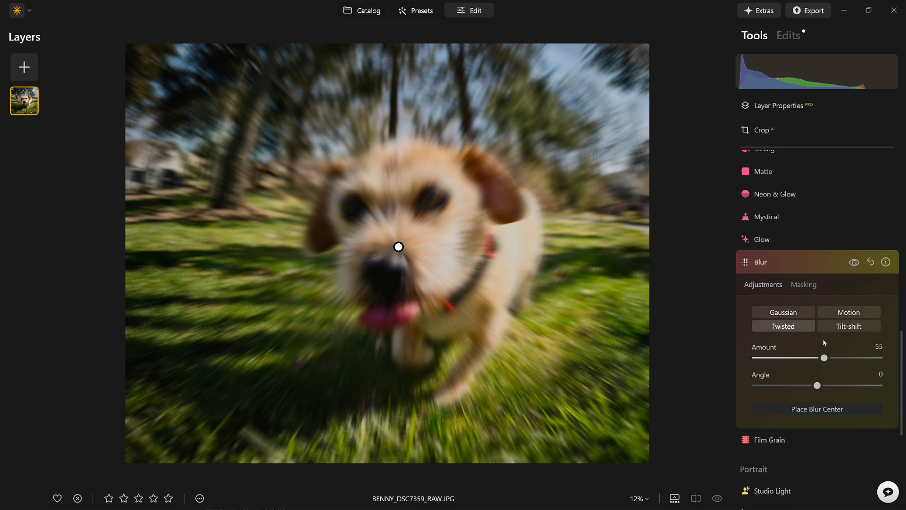
Mask the blur with an inverted radial gradient centered on the dog's face so the face stays sharp.
{"action": "left_click", "coordinate": [803, 284]}
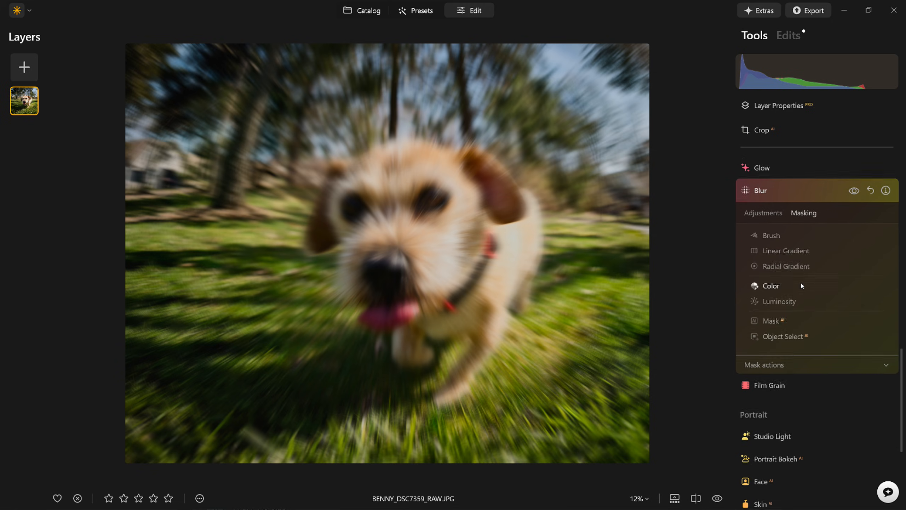
{"action": "left_click", "coordinate": [788, 261]}
{"action": "left_click_drag", "start_coordinate": [398, 245], "coordinate": [467, 276]}
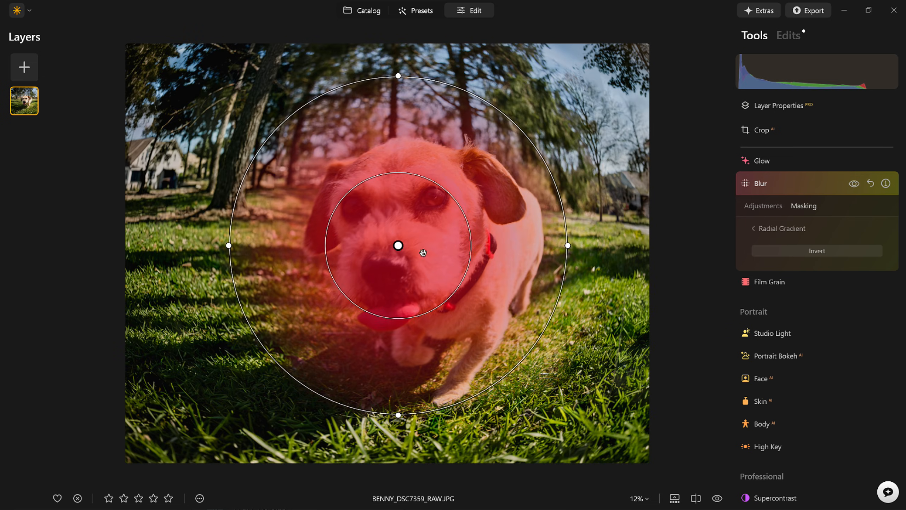
{"action": "left_click_drag", "start_coordinate": [398, 245], "coordinate": [406, 246]}
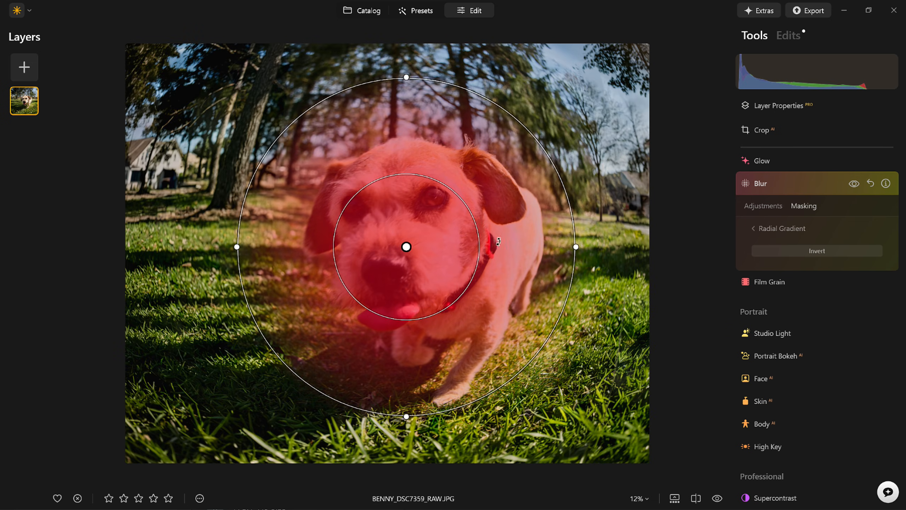
{"action": "left_click", "coordinate": [800, 252]}
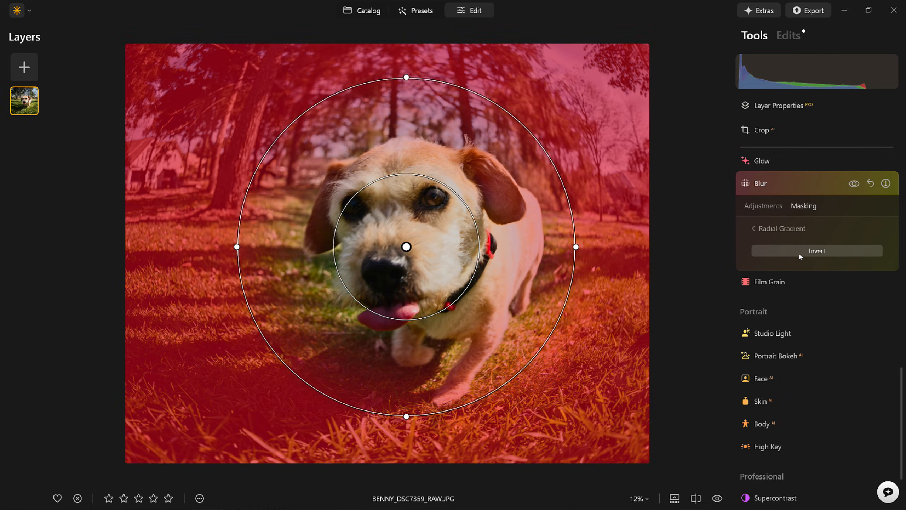
{"action": "left_click", "coordinate": [768, 232]}
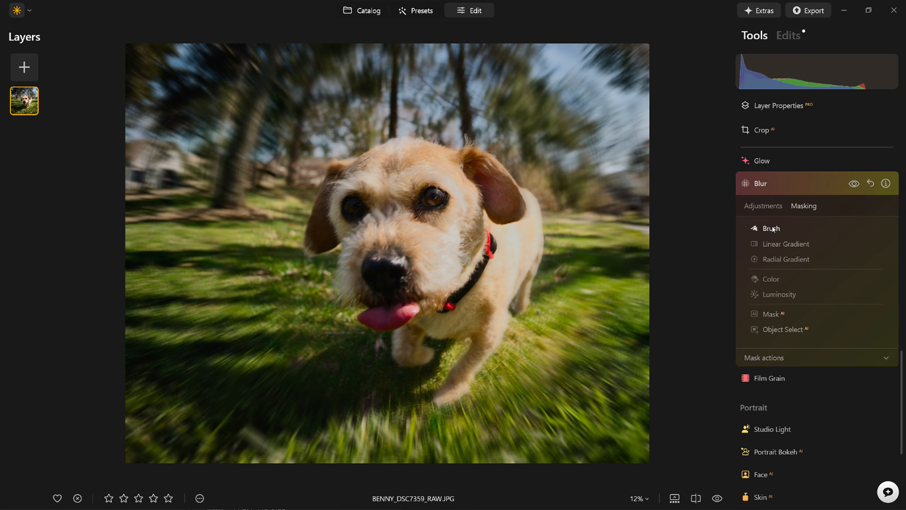
Lower the blur Amount to 49, close the tool and compare the photo with the original.
{"action": "left_click", "coordinate": [766, 208]}
{"action": "left_click_drag", "start_coordinate": [818, 282], "coordinate": [818, 282]}
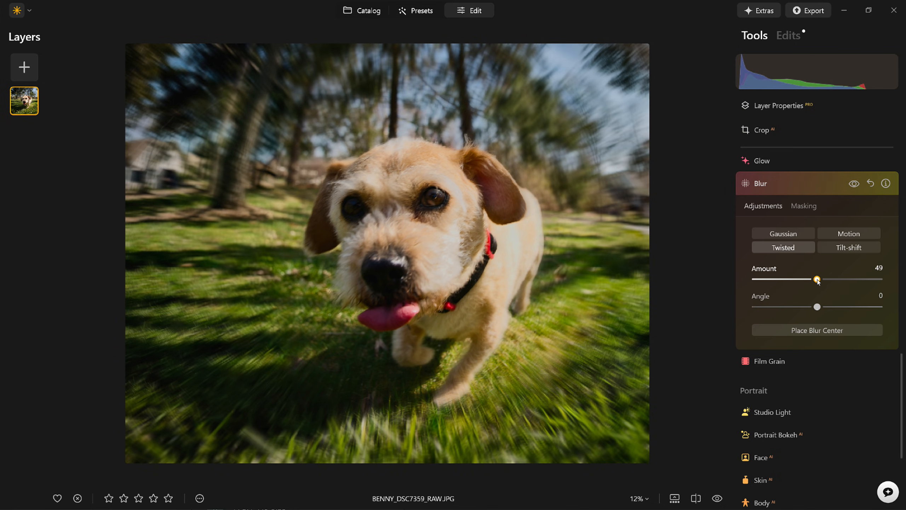
{"action": "left_click", "coordinate": [805, 189]}
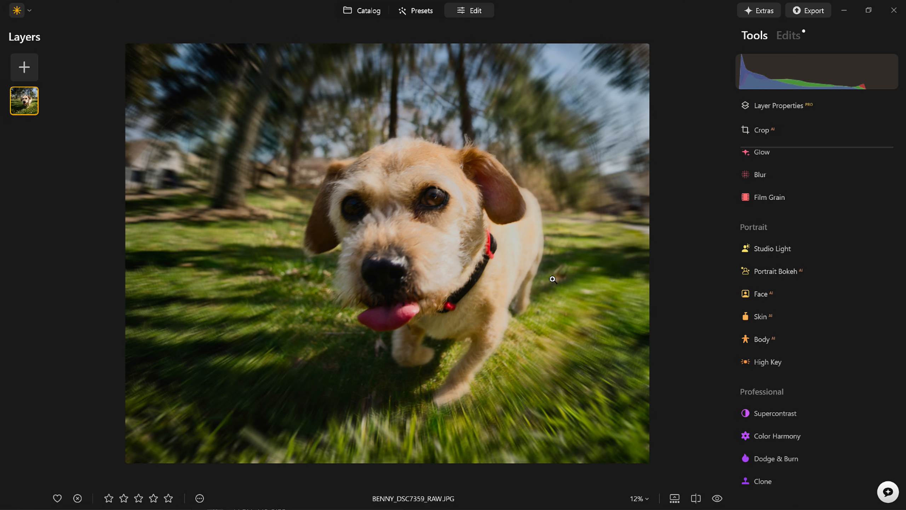
{"action": "left_click", "coordinate": [718, 499]}
{"action": "left_click", "coordinate": [717, 498]}
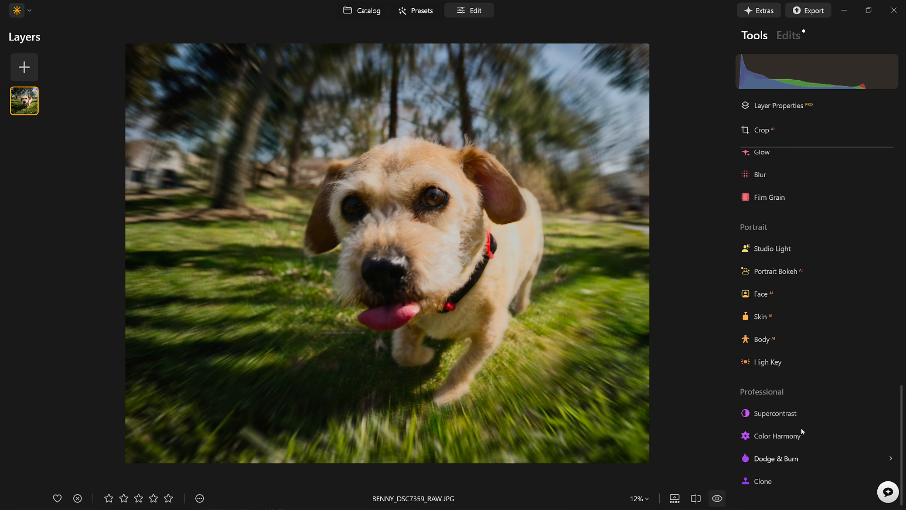
Apply the Matte effect with Amount 45, Fade 20 and Contrast 62.
{"action": "scroll", "coordinate": [798, 422], "scroll_direction": "down", "scroll_amount": 1}
{"action": "scroll", "coordinate": [799, 424], "scroll_direction": "up", "scroll_amount": 5}
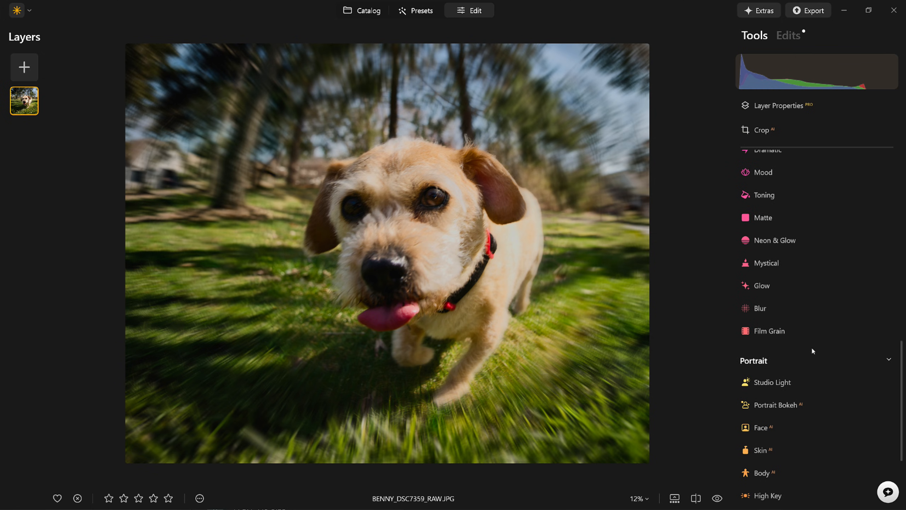
{"action": "left_click", "coordinate": [761, 216]}
{"action": "left_click_drag", "start_coordinate": [754, 279], "coordinate": [812, 279]}
{"action": "left_click_drag", "start_coordinate": [756, 307], "coordinate": [780, 307]}
{"action": "left_click_drag", "start_coordinate": [829, 335], "coordinate": [861, 335]}
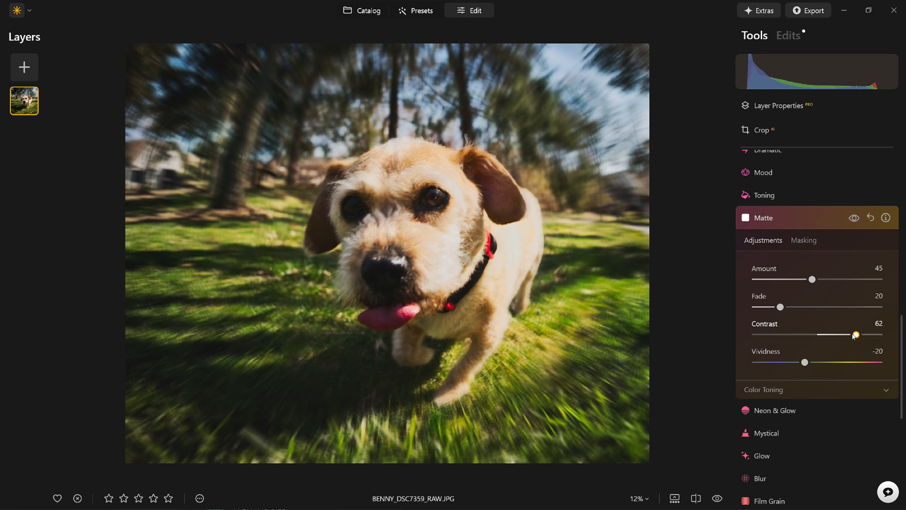
{"action": "left_click", "coordinate": [801, 214]}
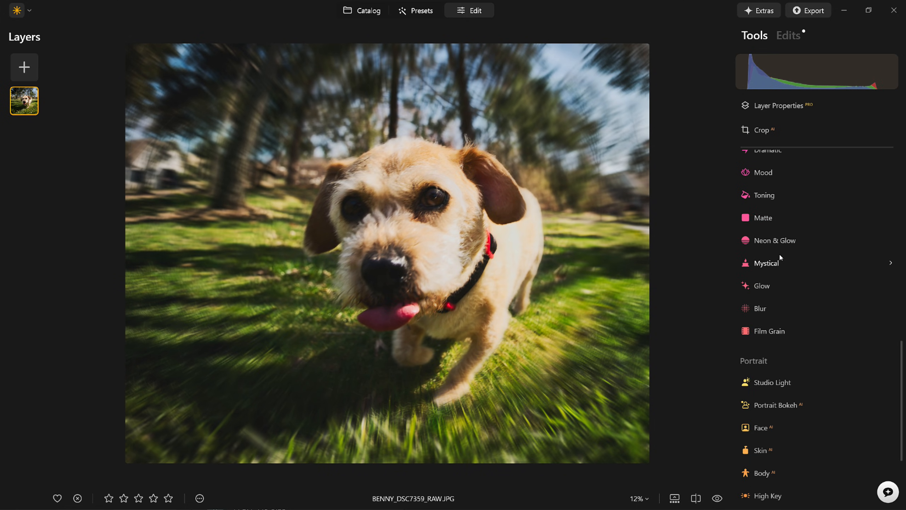
Add a vignette with Amount -55 and Size 30.
{"action": "scroll", "coordinate": [778, 253], "scroll_direction": "up", "scroll_amount": 10}
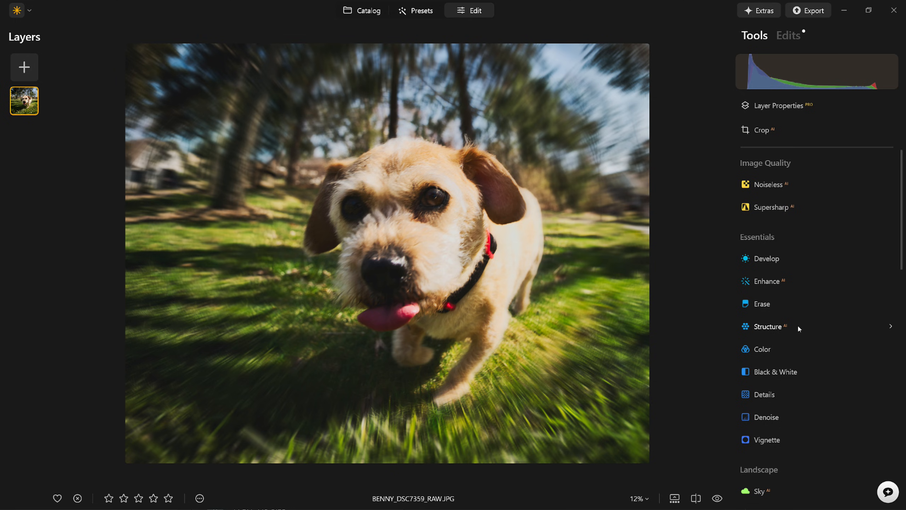
{"action": "scroll", "coordinate": [797, 327], "scroll_direction": "down", "scroll_amount": 2}
{"action": "left_click", "coordinate": [761, 399]}
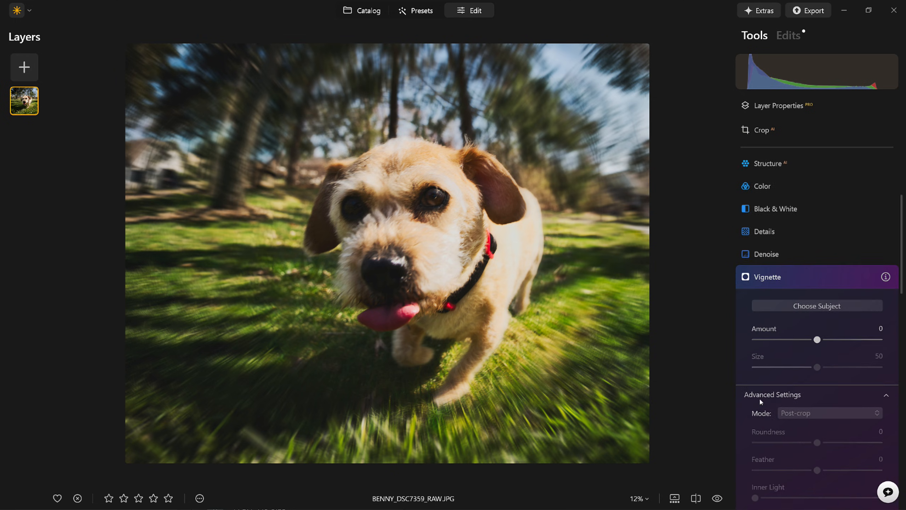
{"action": "left_click_drag", "start_coordinate": [816, 305], "coordinate": [781, 308]}
{"action": "left_click_drag", "start_coordinate": [817, 333], "coordinate": [791, 339]}
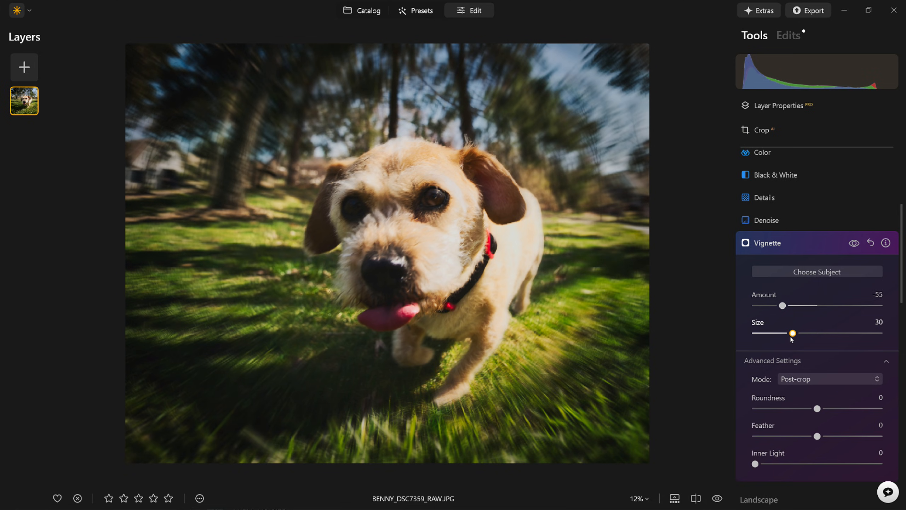
Set the vignette's Feather to 30 and Inner Light to 13, and preview the photo with and without it.
{"action": "left_click_drag", "start_coordinate": [817, 436], "coordinate": [835, 437]}
{"action": "left_click_drag", "start_coordinate": [755, 464], "coordinate": [772, 464]}
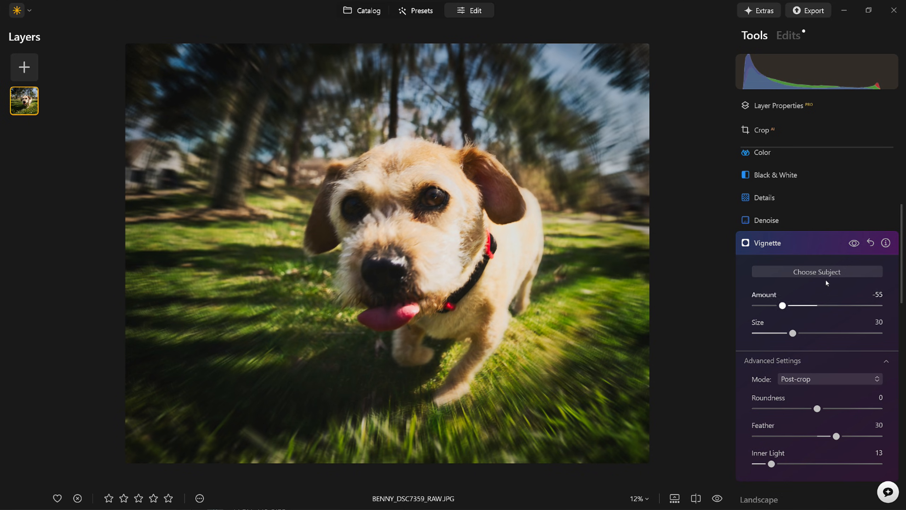
{"action": "left_click", "coordinate": [854, 242]}
{"action": "left_click", "coordinate": [855, 242]}
{"action": "left_click", "coordinate": [835, 240]}
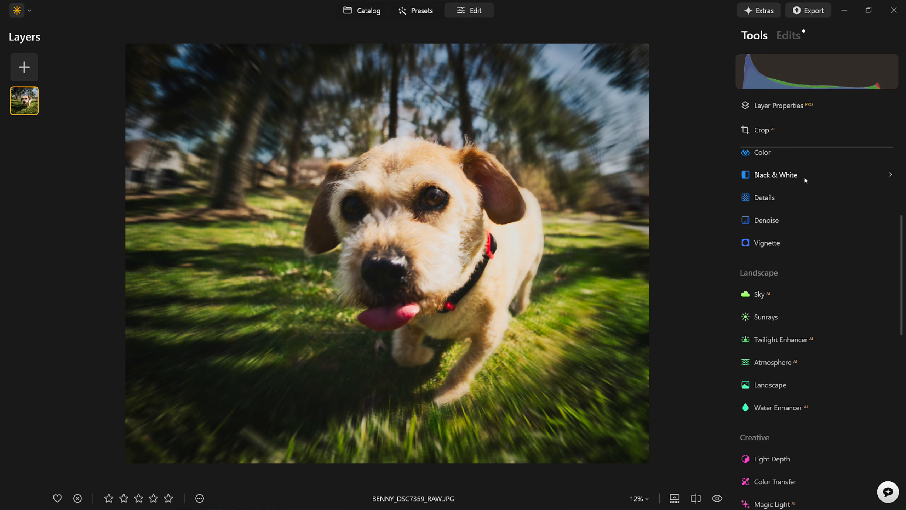
Add another Develop adjustment with Highlights at -67 and compare the result with the original photo.
{"action": "scroll", "coordinate": [804, 175], "scroll_direction": "up", "scroll_amount": 4}
{"action": "left_click", "coordinate": [763, 214]}
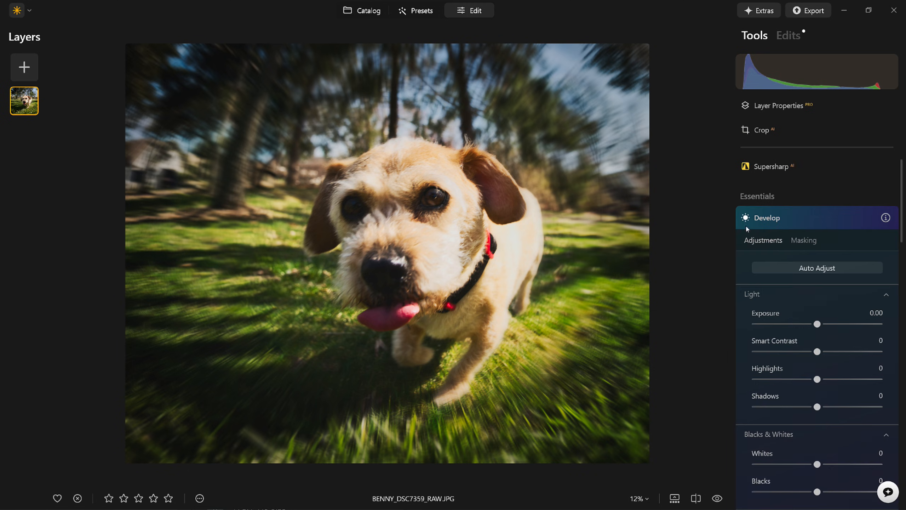
{"action": "scroll", "coordinate": [823, 342], "scroll_direction": "down", "scroll_amount": 1}
{"action": "left_click_drag", "start_coordinate": [817, 344], "coordinate": [775, 345]}
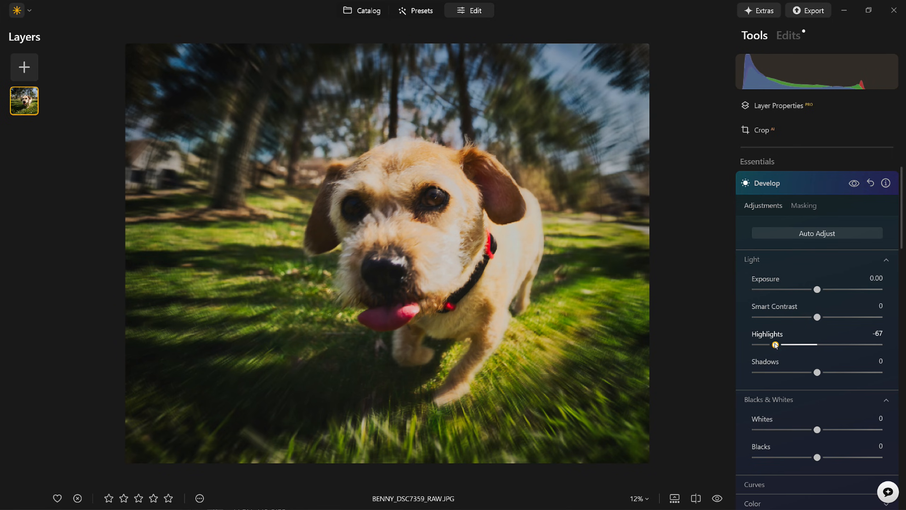
{"action": "left_click", "coordinate": [826, 190]}
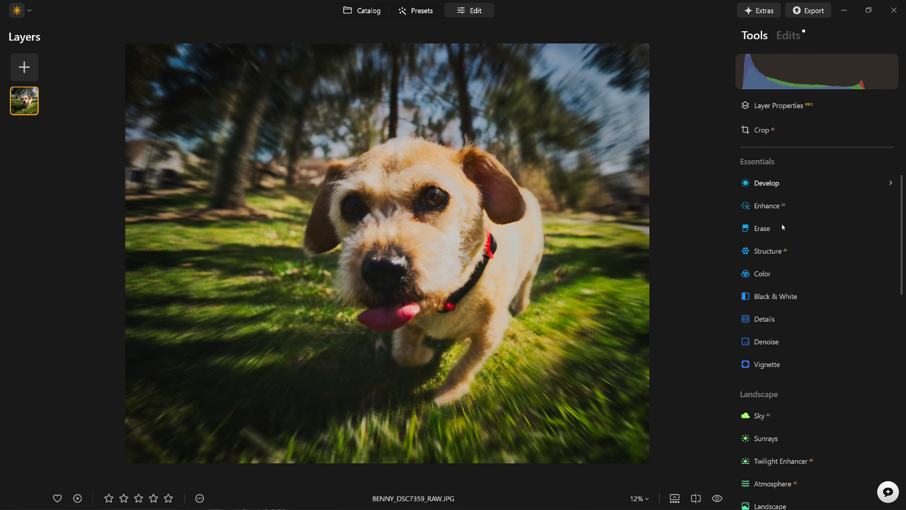
{"action": "left_click", "coordinate": [719, 499]}
{"action": "left_click", "coordinate": [719, 499]}
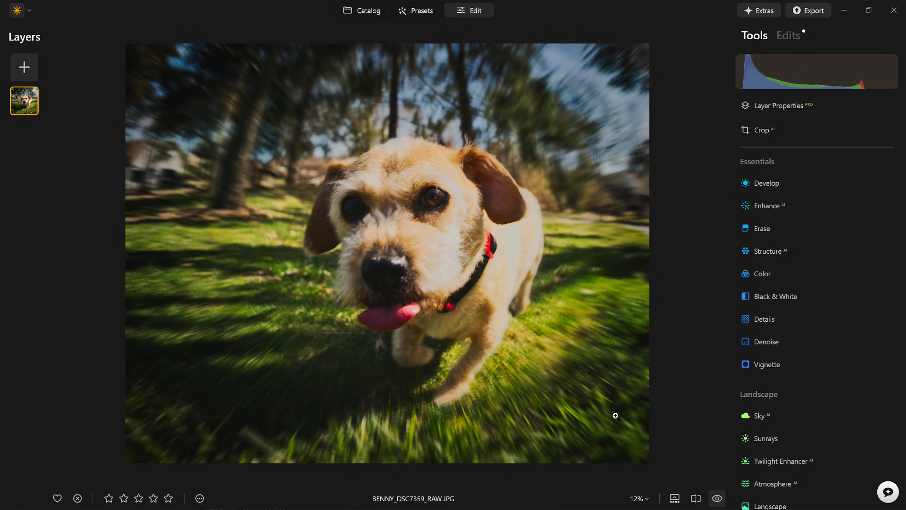